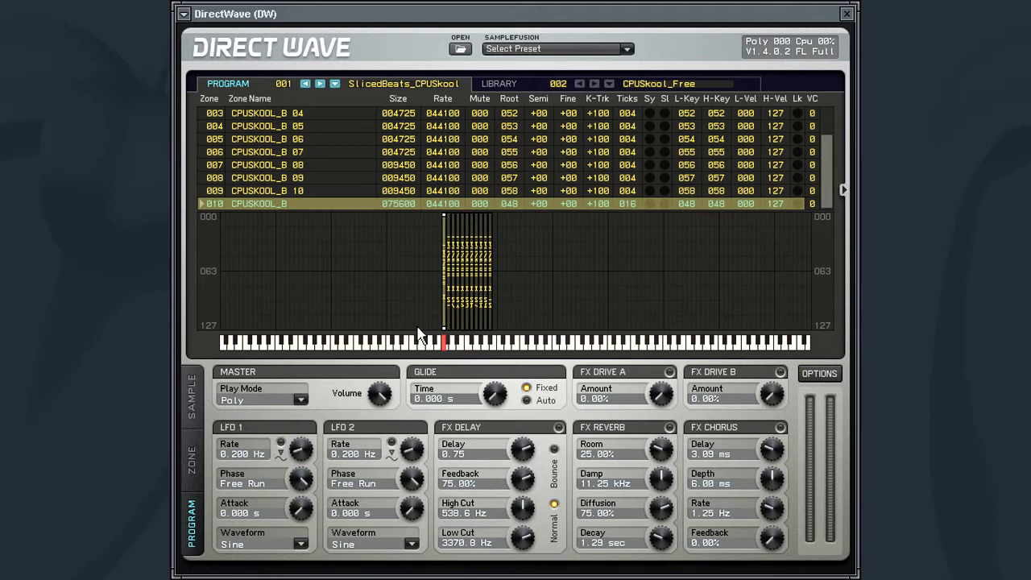
left_click(209, 191)
left_click(209, 178)
left_click(210, 166)
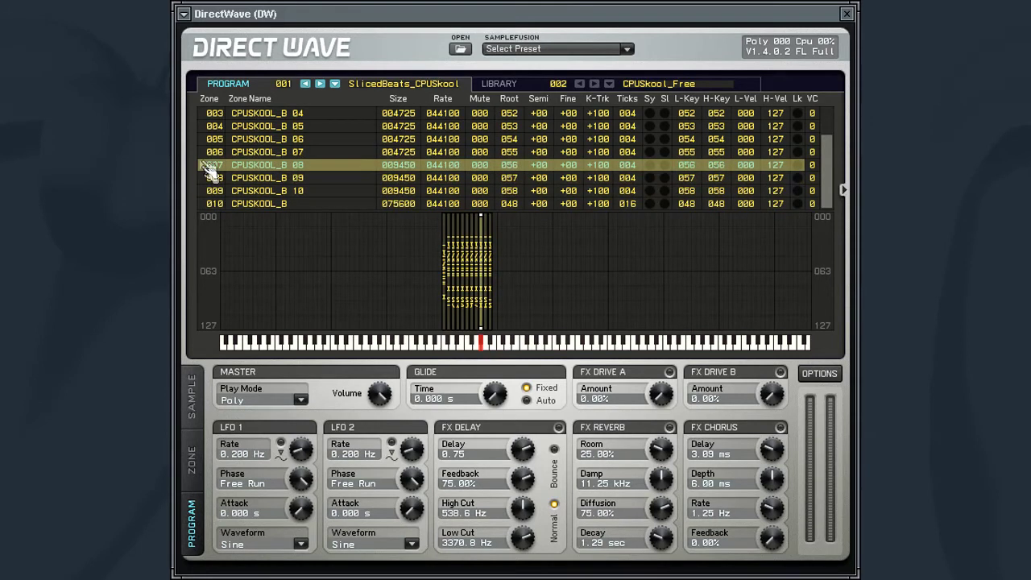
left_click(209, 152)
left_click(209, 139)
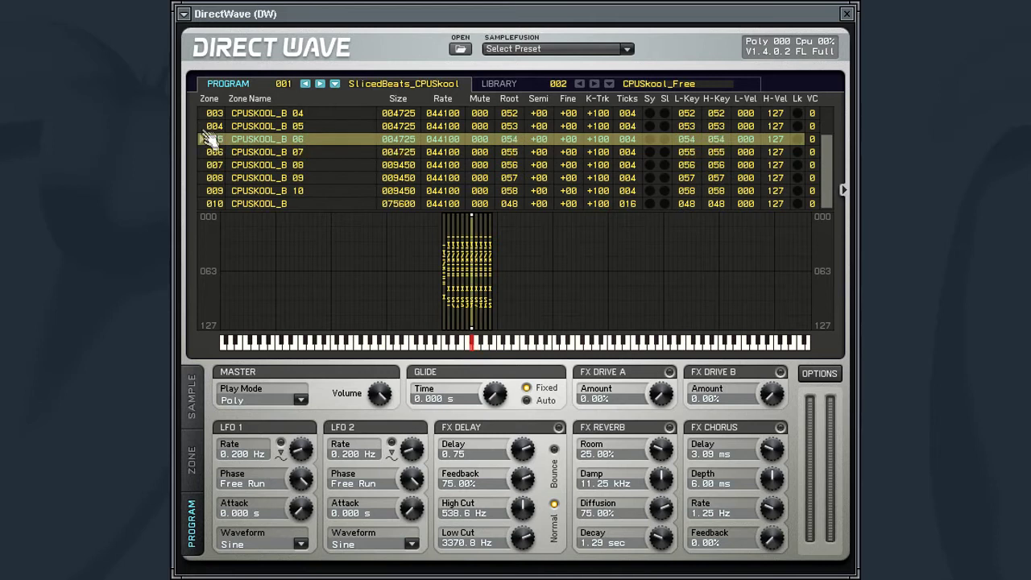
left_click(210, 126)
left_click(210, 114)
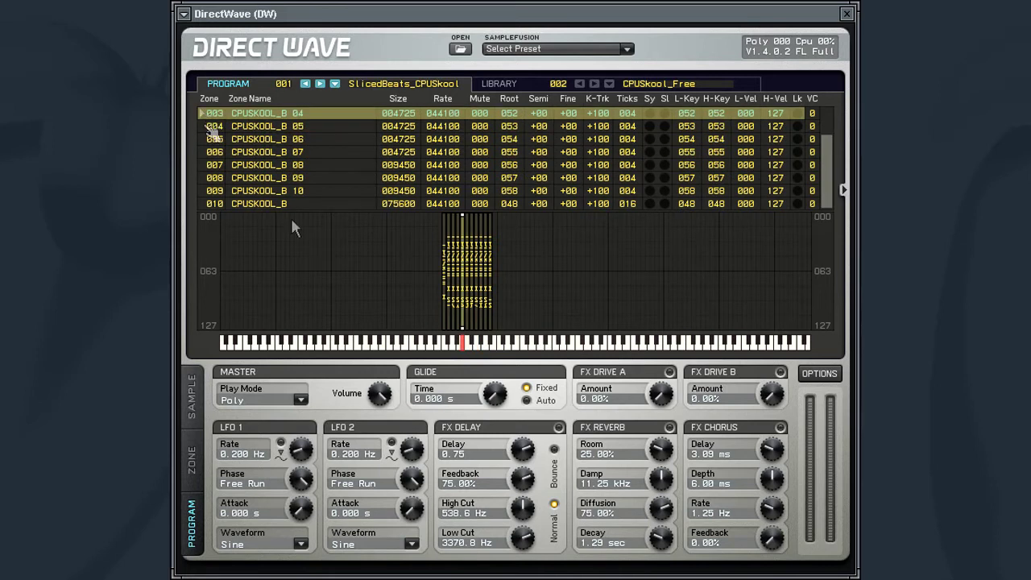
left_click(453, 347)
left_click(445, 324)
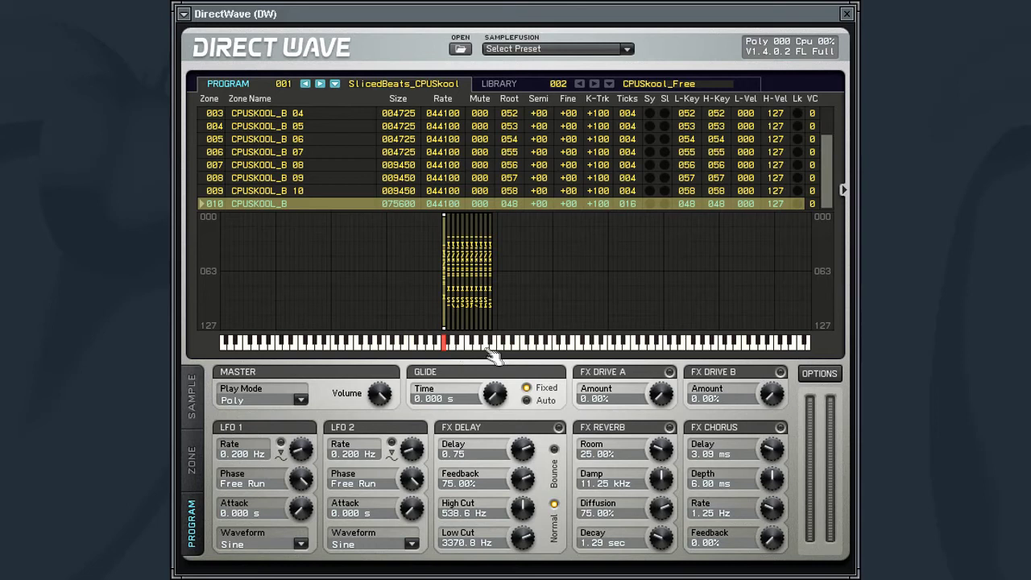
left_click(445, 345)
left_click(464, 348)
Load the Mellotron_02 program from the library and return to its zone map
left_click(507, 87)
double_click(501, 113)
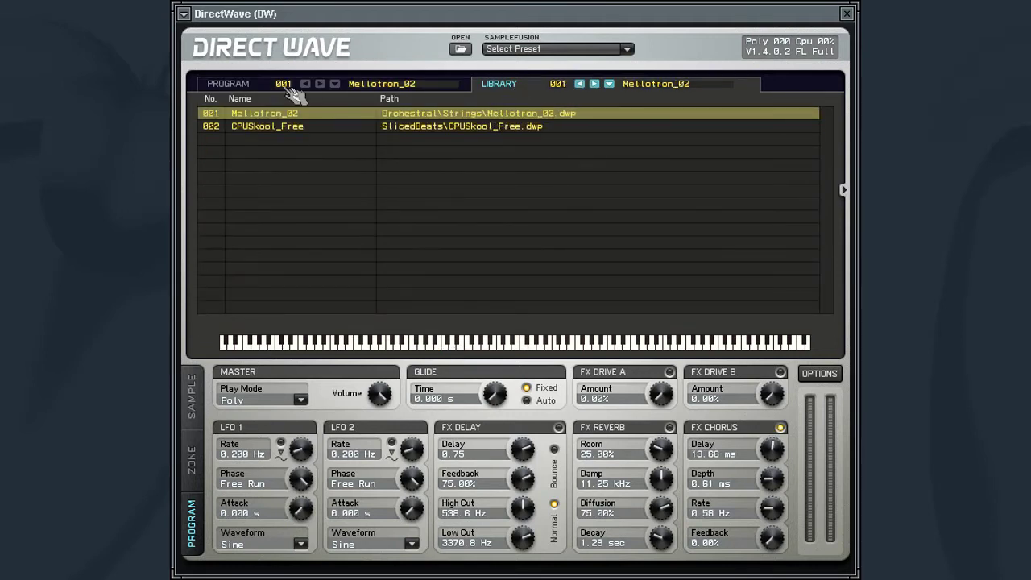
left_click(242, 90)
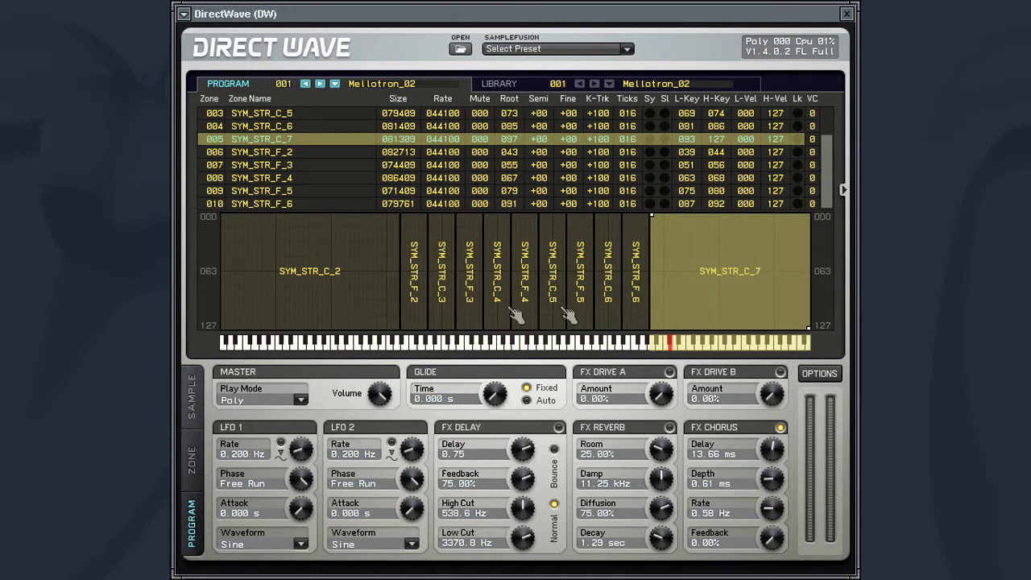
Play string notes in the SYM_STR_F_2 range and higher up the keyboard
left_click(415, 345)
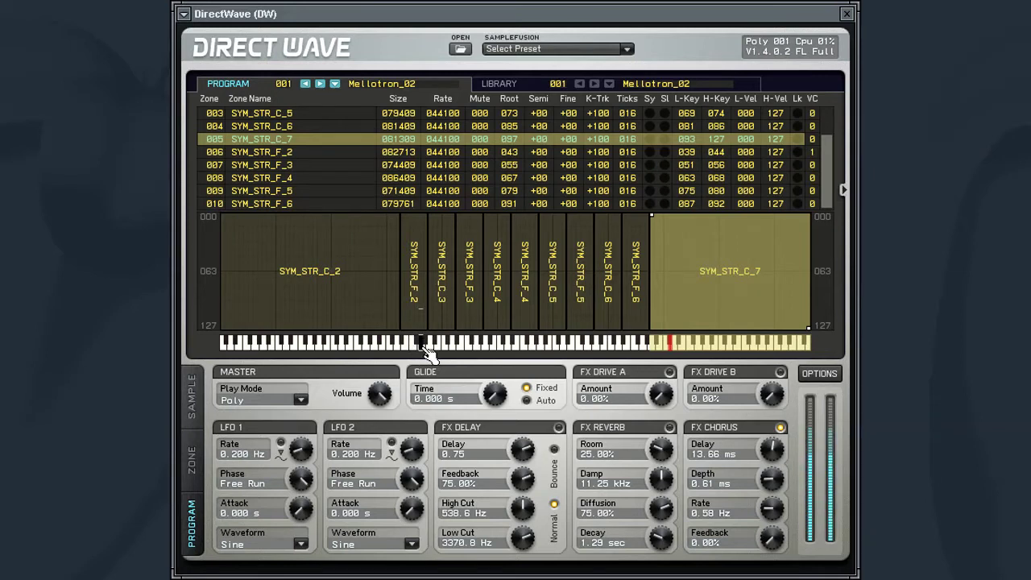
left_click(490, 344)
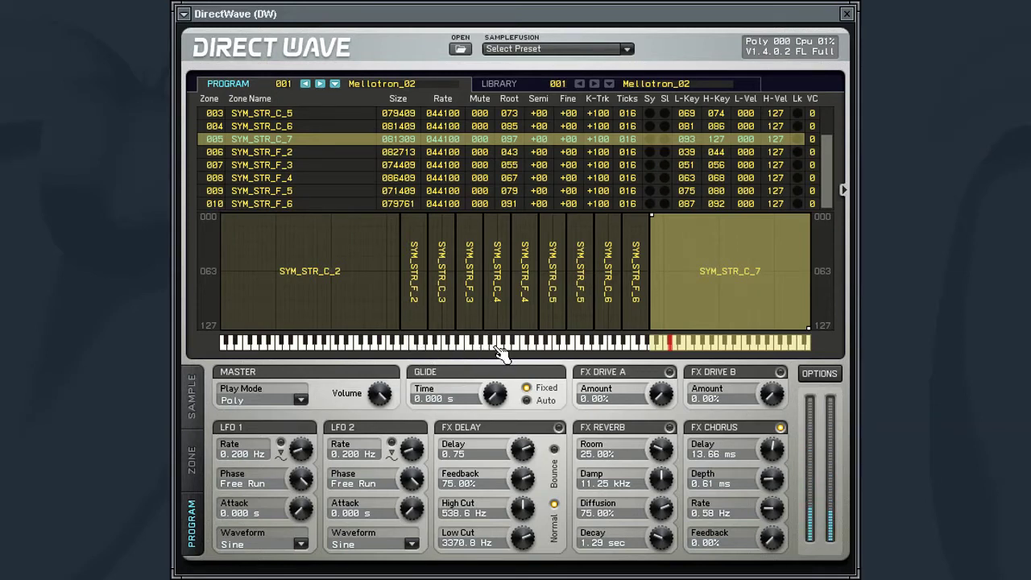
left_click(501, 347)
left_click(507, 351)
Select the SYM_STR_C_4, SYM_STR_F_2 and SYM_STR_C_2 zones in the map
left_click(505, 291)
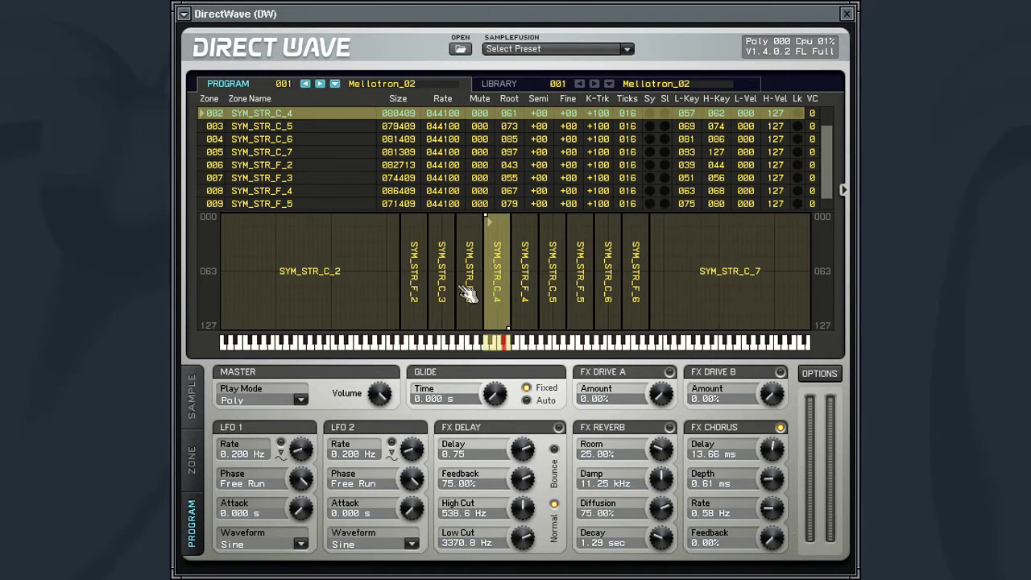
left_click(422, 292)
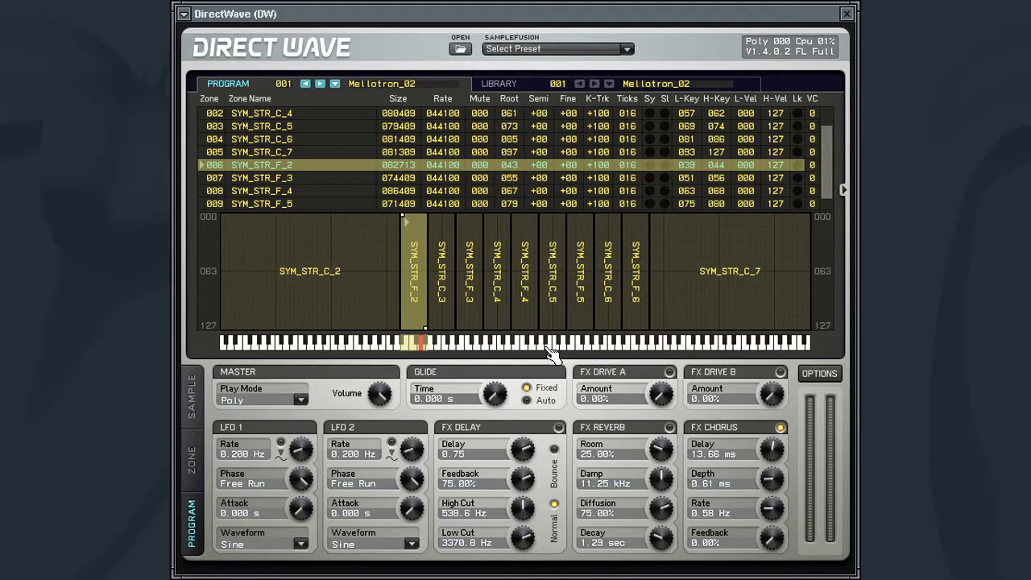
left_click(377, 325)
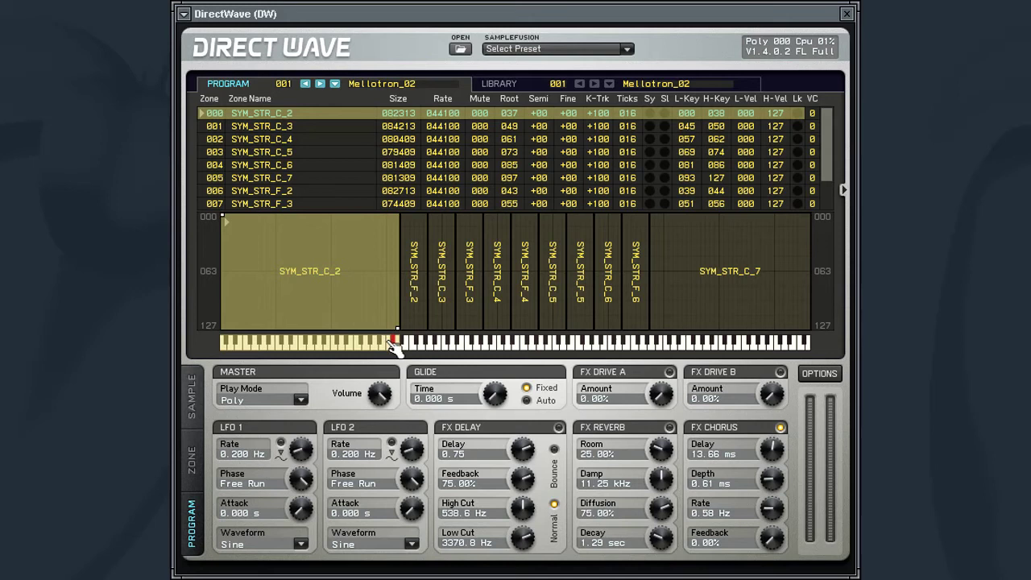
Play SYM_STR_C_2 at its root key and on successively lower notes
left_click(398, 346)
left_click(391, 347)
left_click(385, 346)
left_click(376, 346)
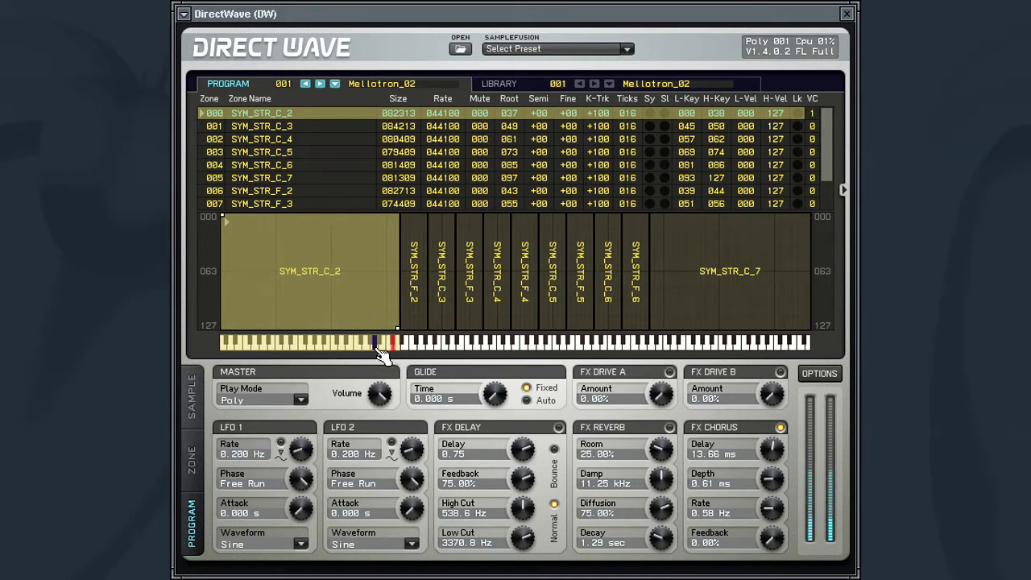
left_click(367, 346)
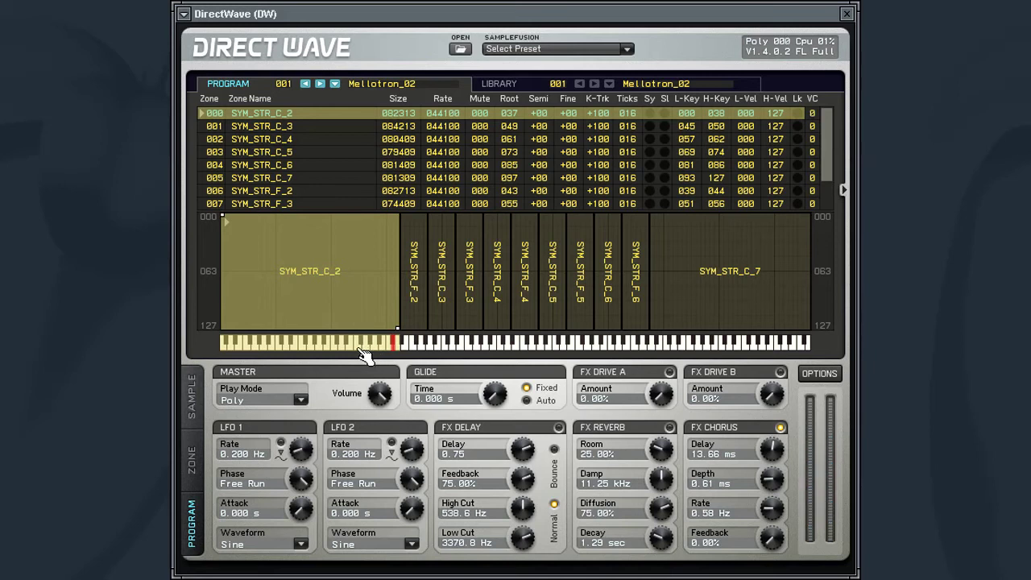
left_click(360, 348)
left_click(349, 346)
Play a low SYM_STR_C_2 note, then select the SYM_STR_C_4, C_5, F_5 and F_3 zones
left_click(274, 343)
left_click(506, 319)
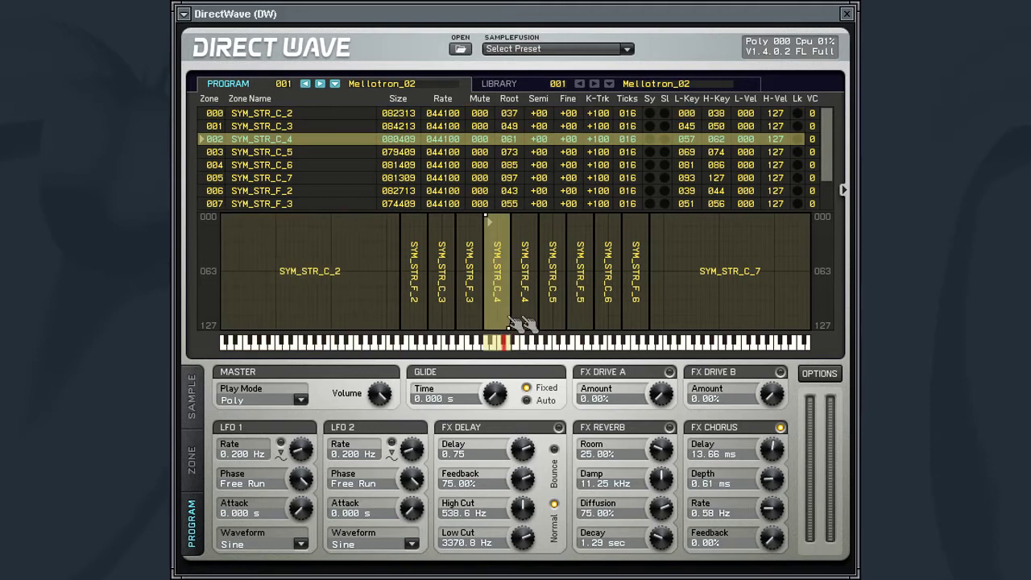
left_click(525, 321)
left_click(553, 322)
left_click(580, 322)
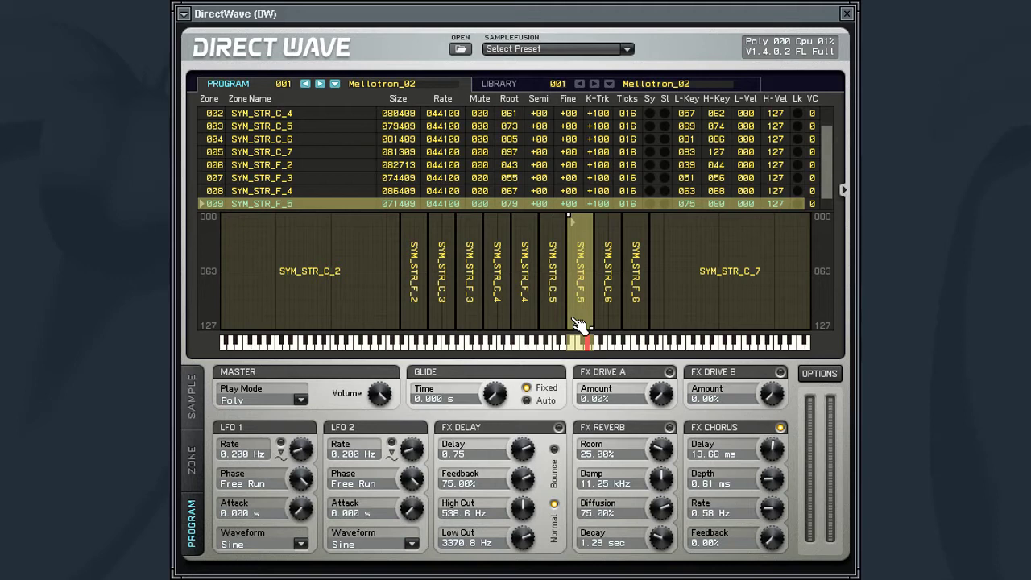
left_click(479, 323)
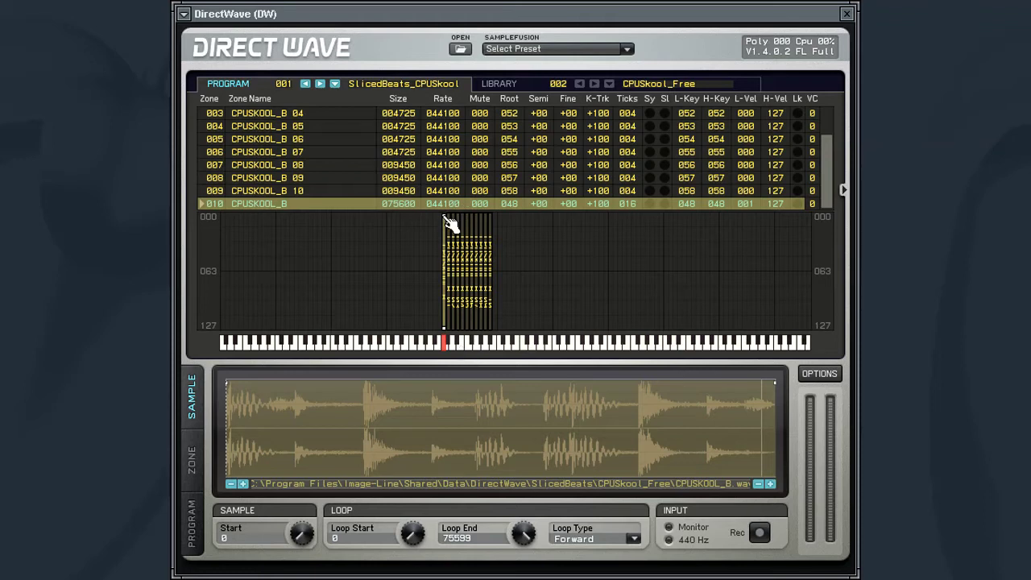
Extend the CPUSKOOL_B zone's lowest key down to 036 and play the widened loop
left_click_drag(446, 218, 391, 214)
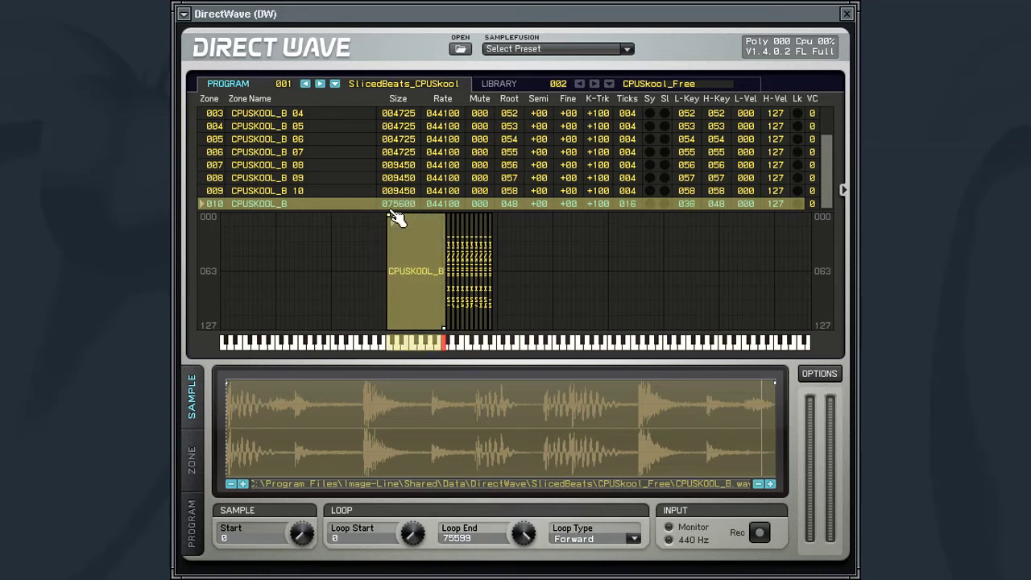
left_click(449, 348)
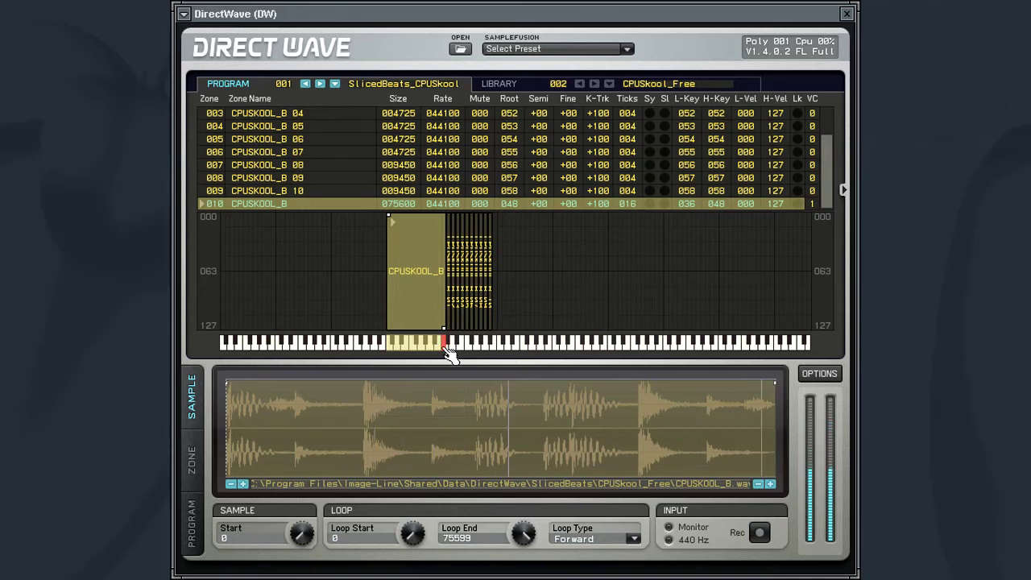
left_click(442, 348)
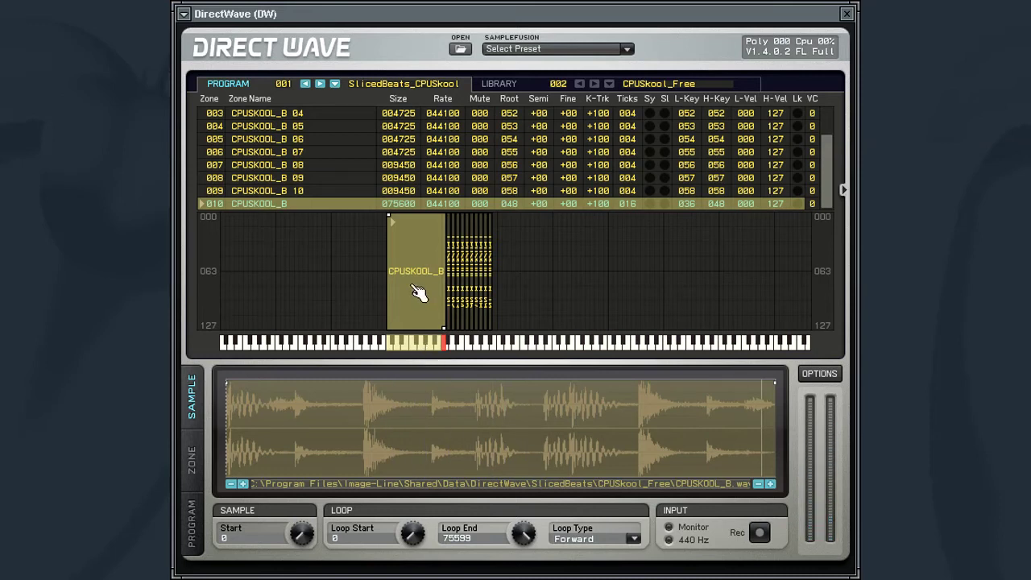
Move the loop zone down to keys 023–035, audition it, then move it back to 036–048
left_click_drag(418, 293, 360, 292)
left_click(370, 348)
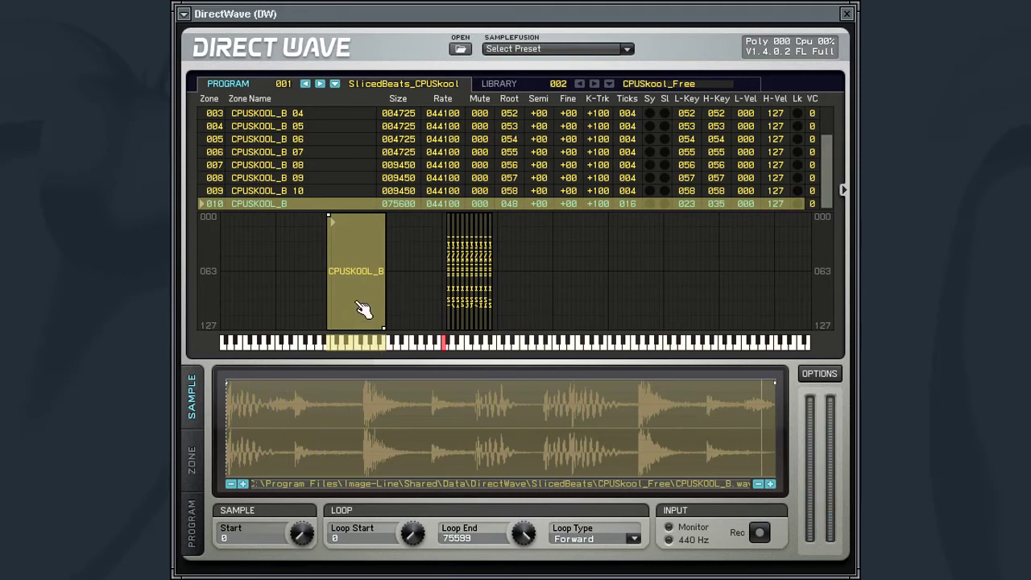
left_click_drag(361, 306, 651, 171)
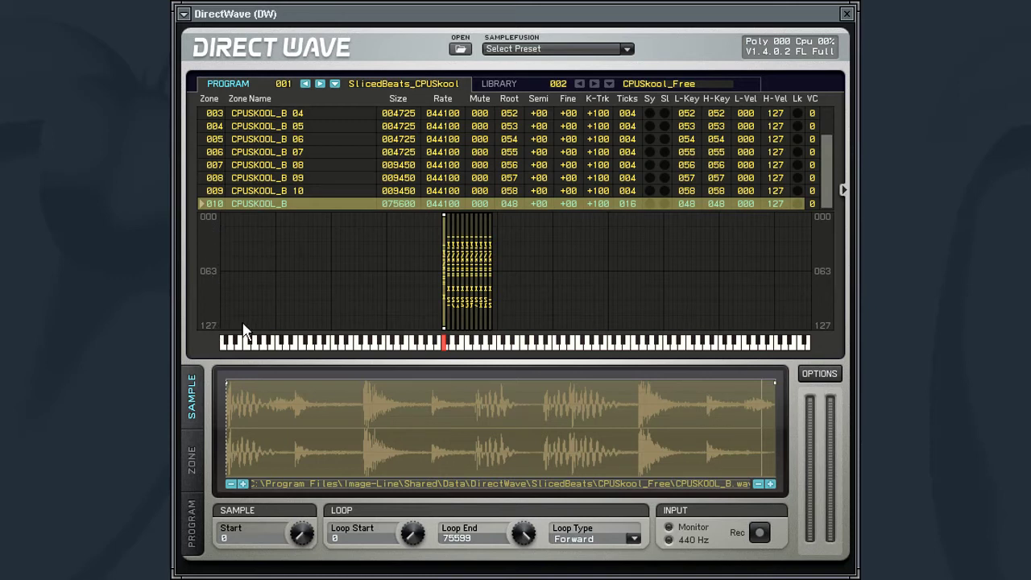
Audition the drum loop on key 048, then restrict it to velocities 064–127 and test
left_click(446, 343)
left_click(448, 345)
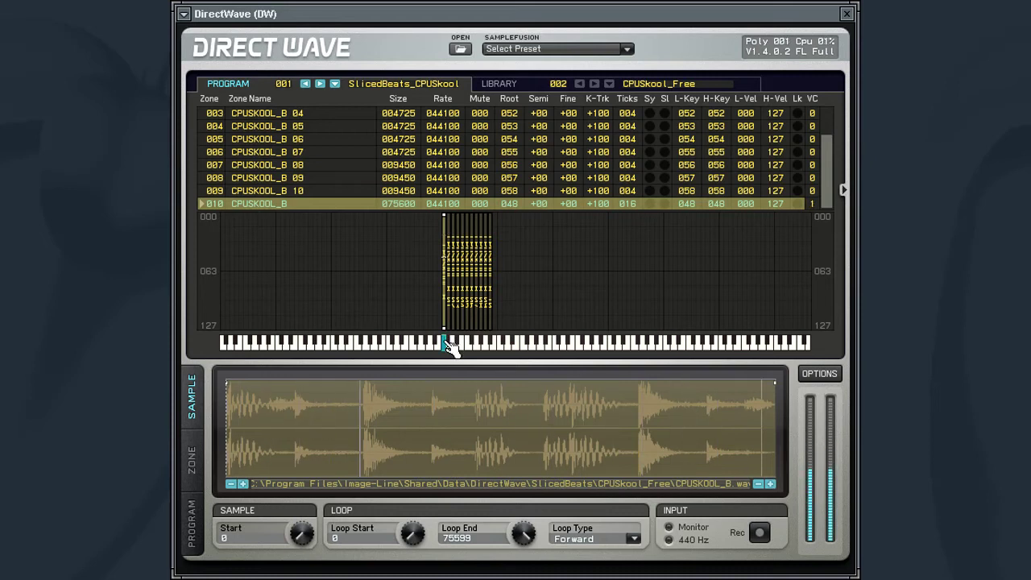
left_click(448, 344)
left_click(451, 351)
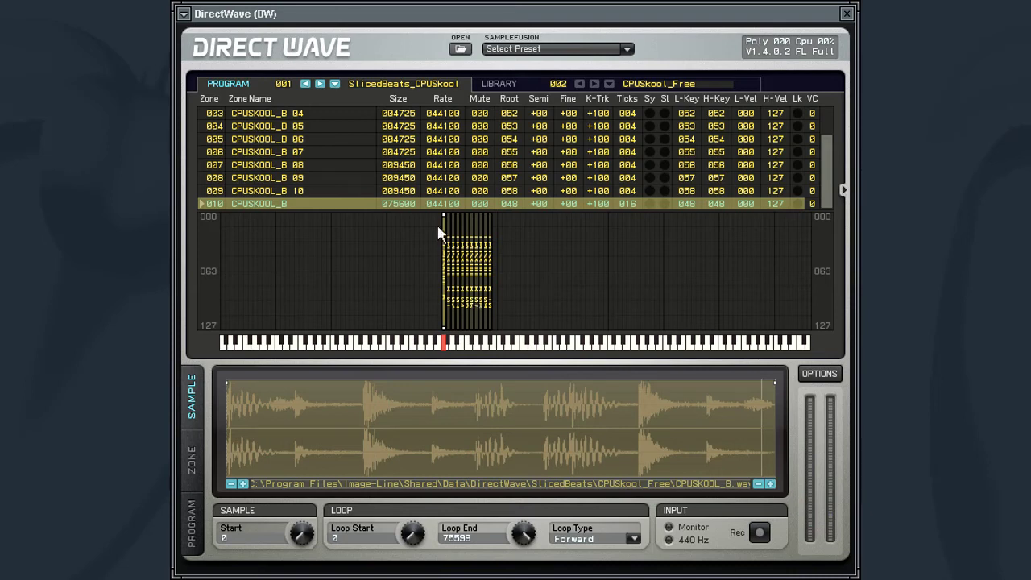
left_click_drag(449, 221, 453, 282)
left_click(449, 348)
left_click(451, 351)
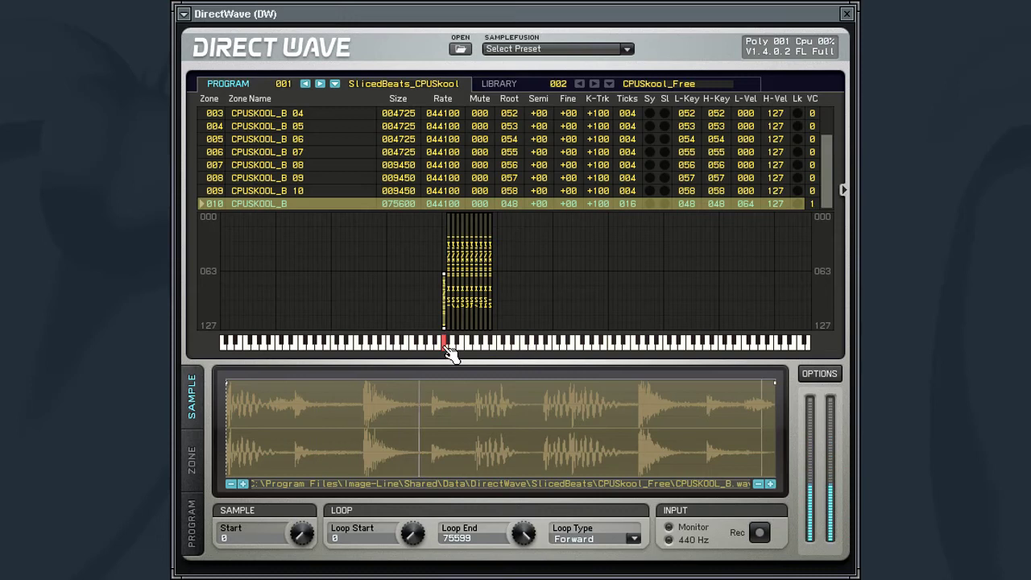
Limit the CPUSKOOL_B 01 zone to velocities 000–062 and place it on key 048
left_click(450, 339)
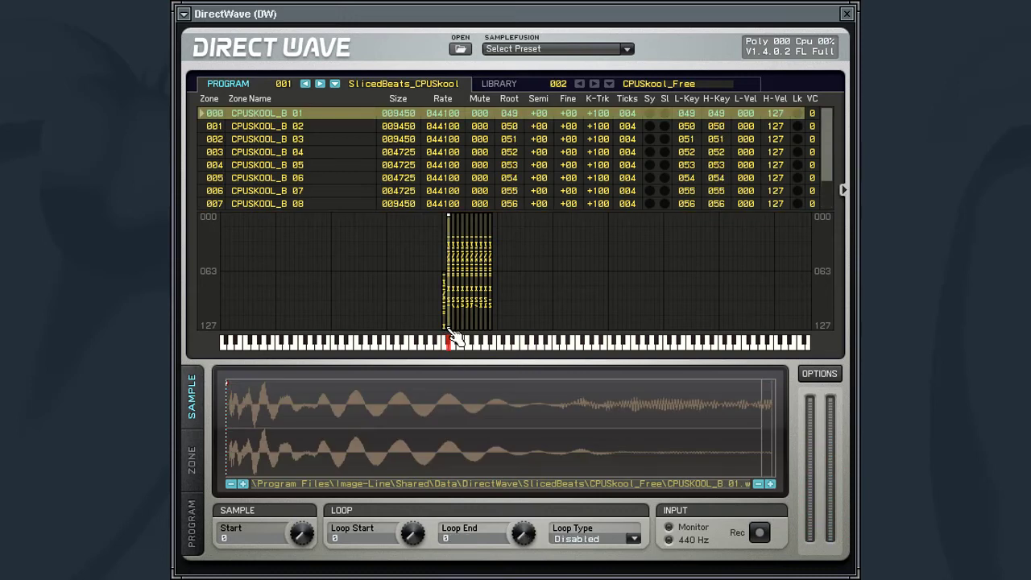
left_click_drag(448, 329, 449, 255)
left_click_drag(452, 256, 450, 333)
Play key 048 repeatedly at different velocities to compare the loop and one-shot layers
left_click(450, 342)
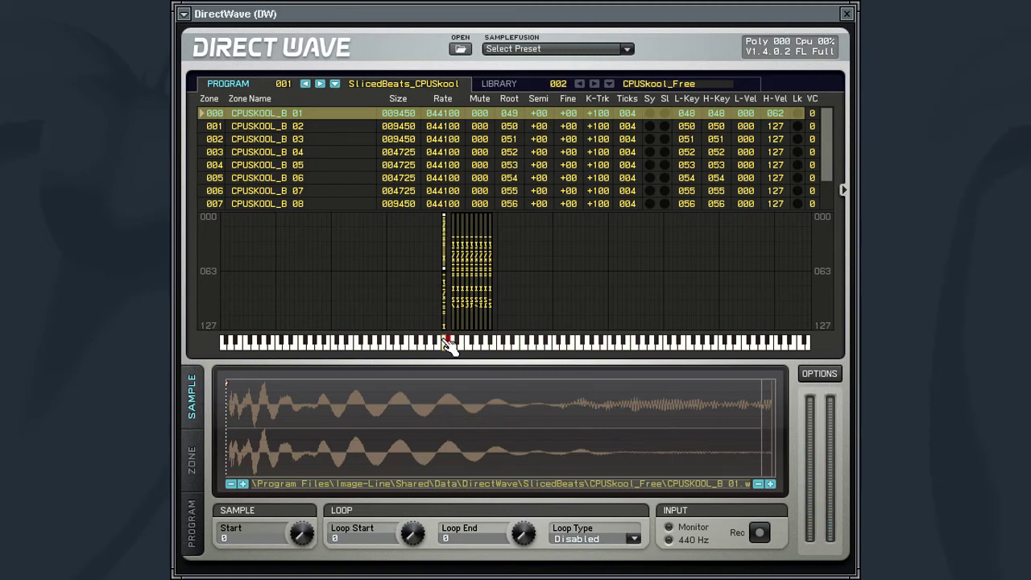
left_click(450, 342)
left_click(449, 342)
left_click(450, 341)
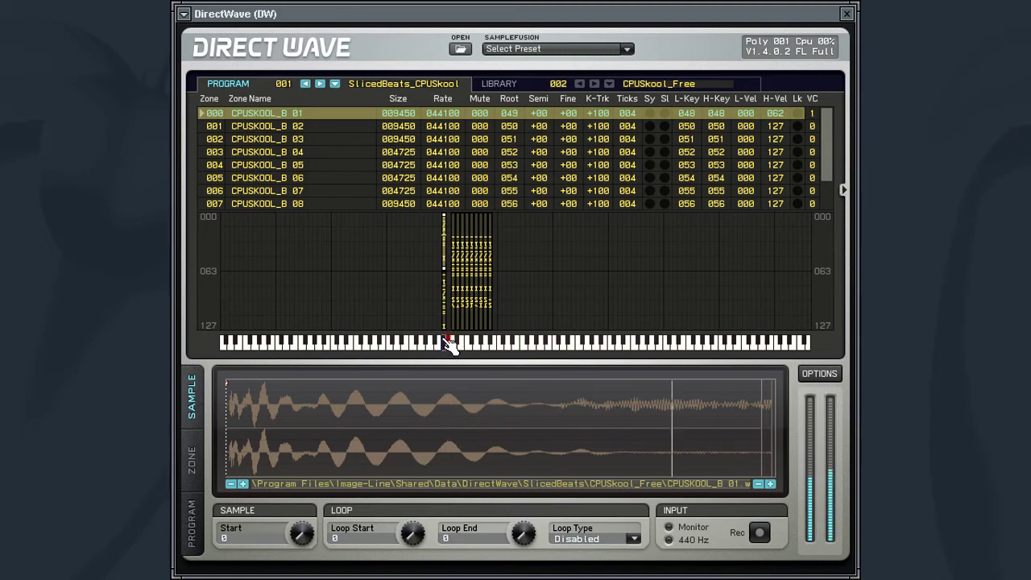
left_click(450, 342)
left_click(449, 343)
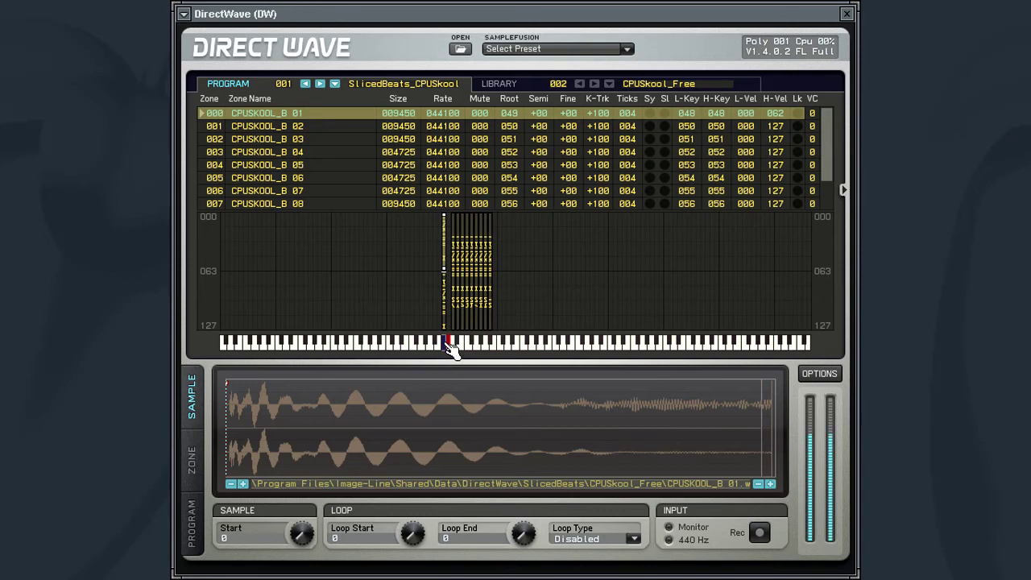
left_click(451, 347)
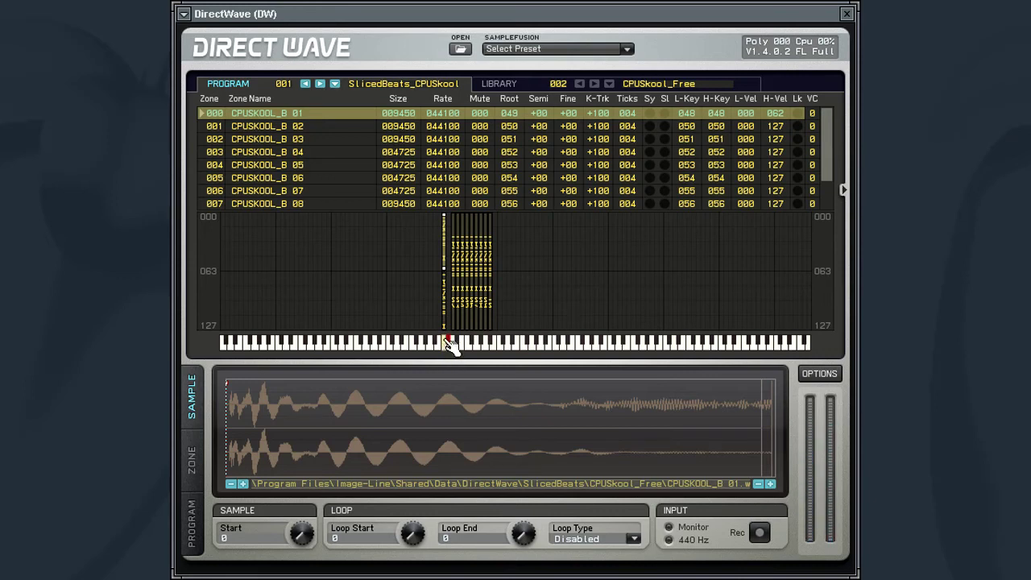
left_click(449, 344)
left_click(450, 343)
left_click(449, 343)
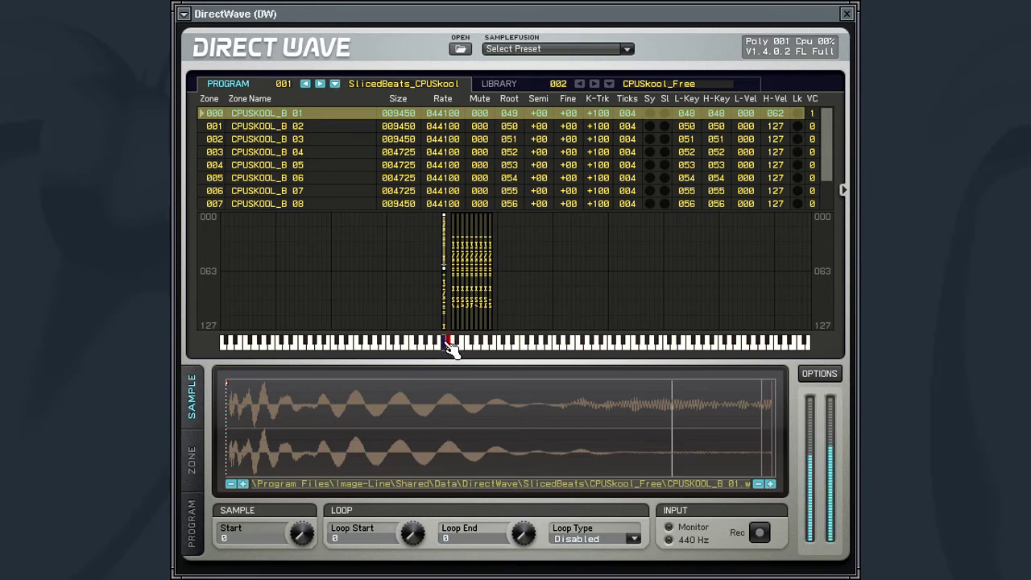
left_click(451, 344)
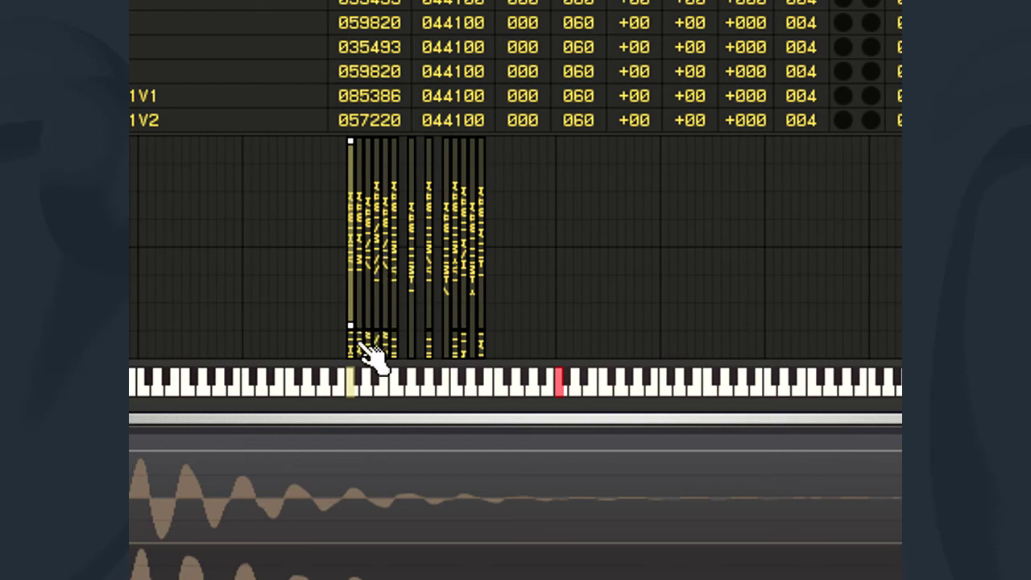
left_click(363, 389)
left_click(369, 391)
left_click(369, 384)
left_click(369, 384)
left_click(371, 356)
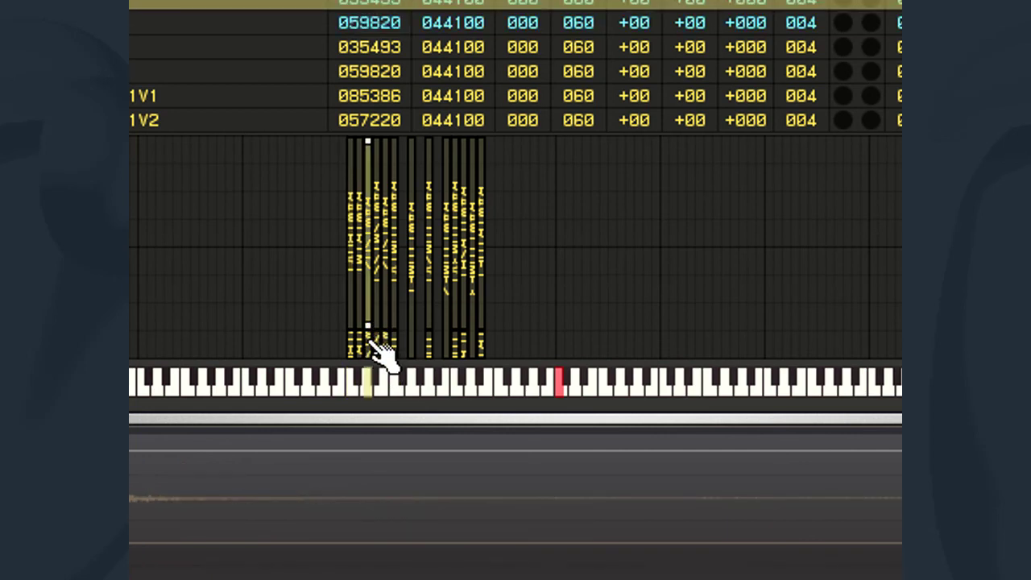
left_click(369, 383)
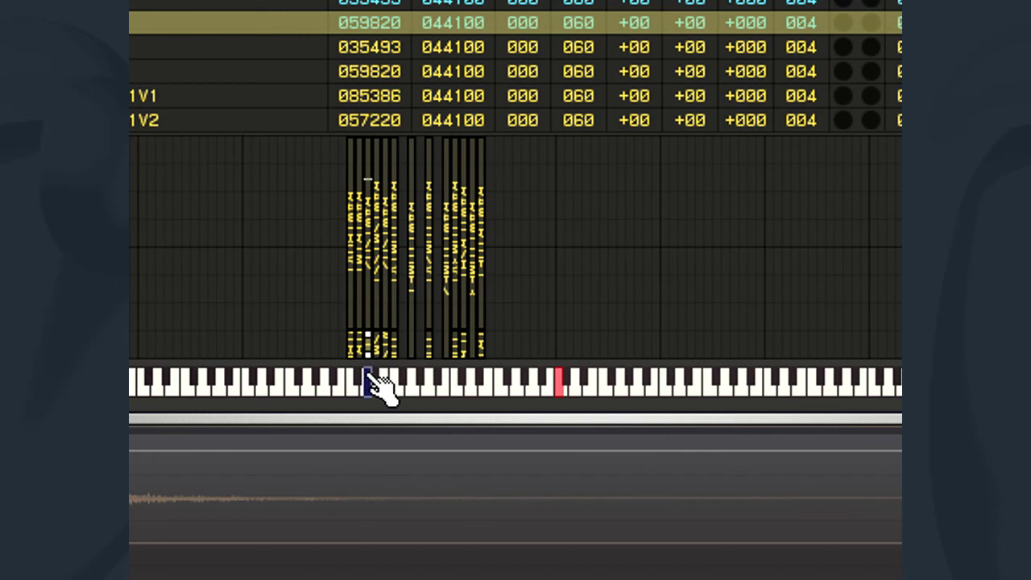
left_click(371, 378)
left_click(373, 384)
left_click(370, 388)
left_click(372, 392)
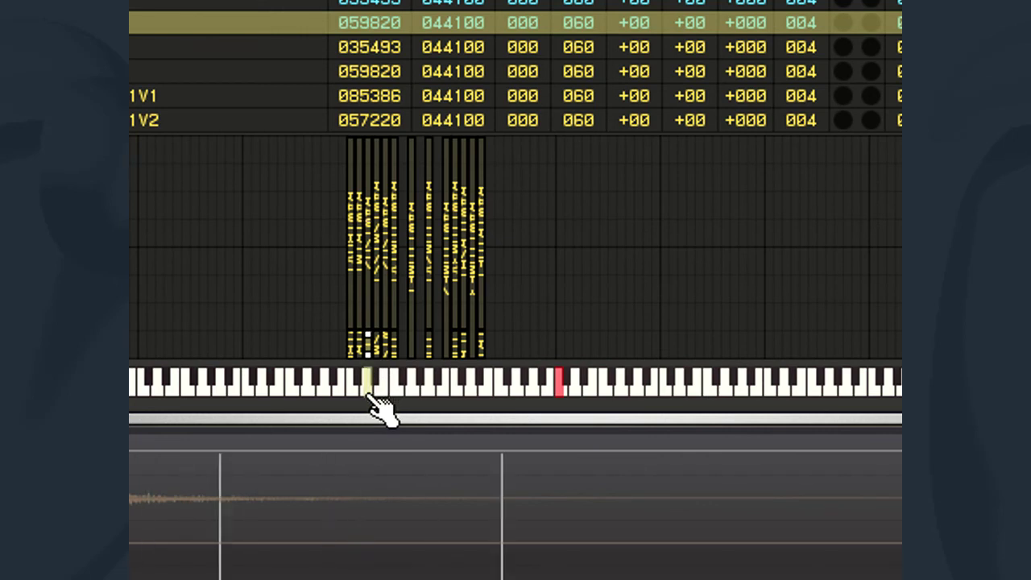
left_click(371, 390)
left_click(372, 388)
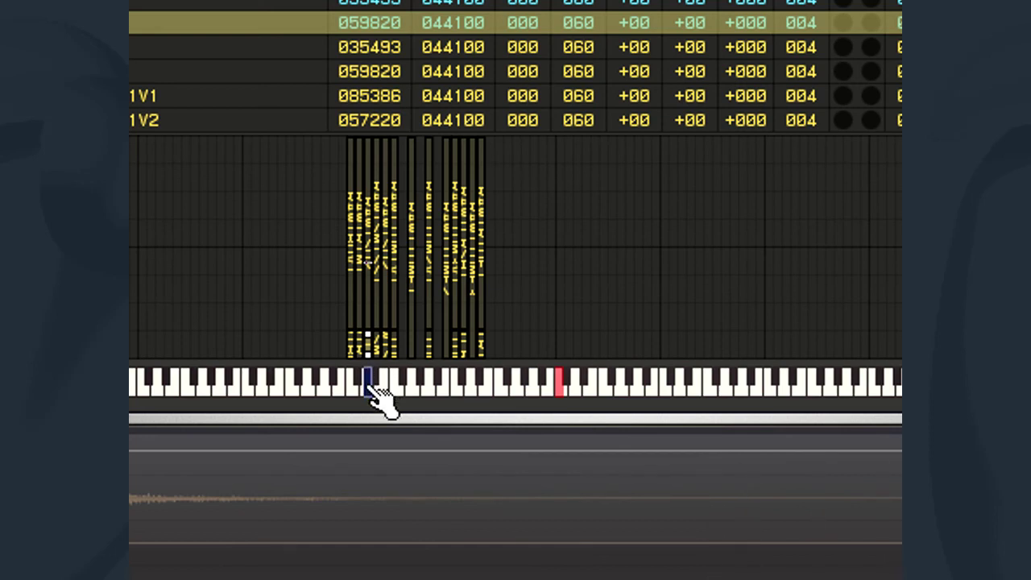
left_click(372, 389)
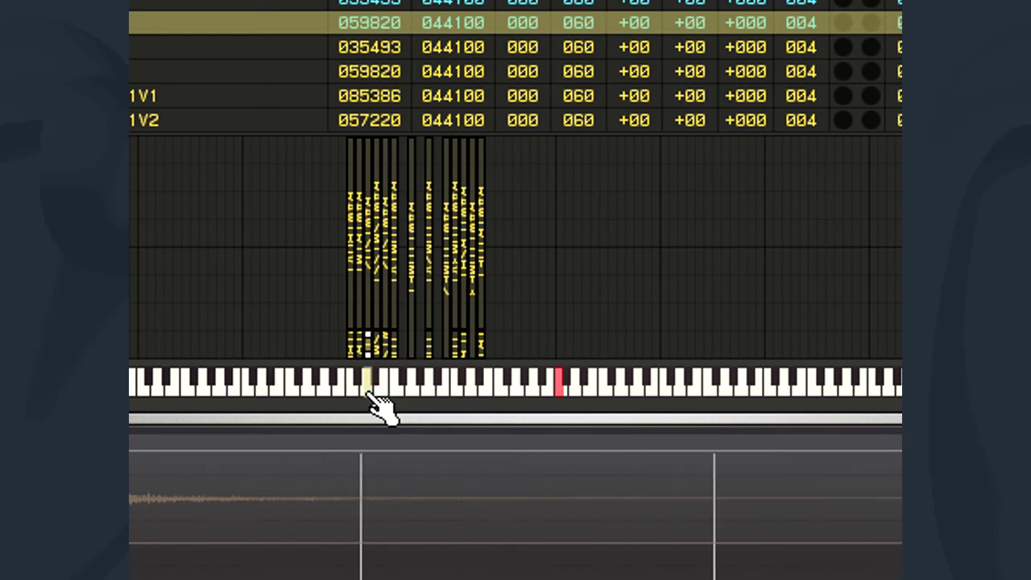